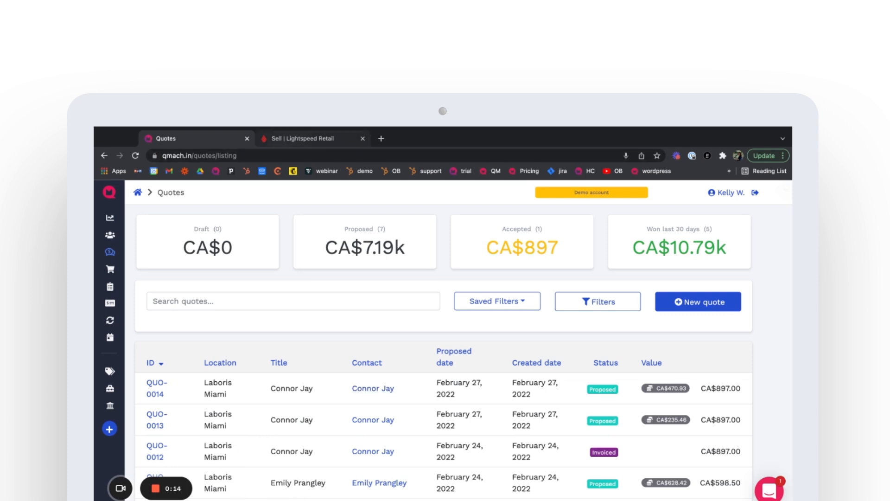
- Switch to the Lightspeed Retail register and add the existing customer to the new sale
{"action": "key", "text": "ctrl+Tab"}
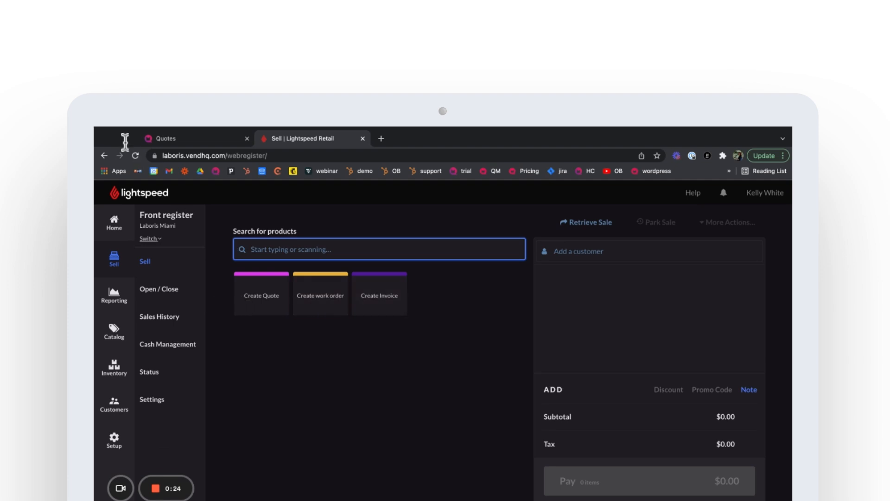
{"action": "left_click", "coordinate": [593, 251]}
{"action": "type", "text": "x"}
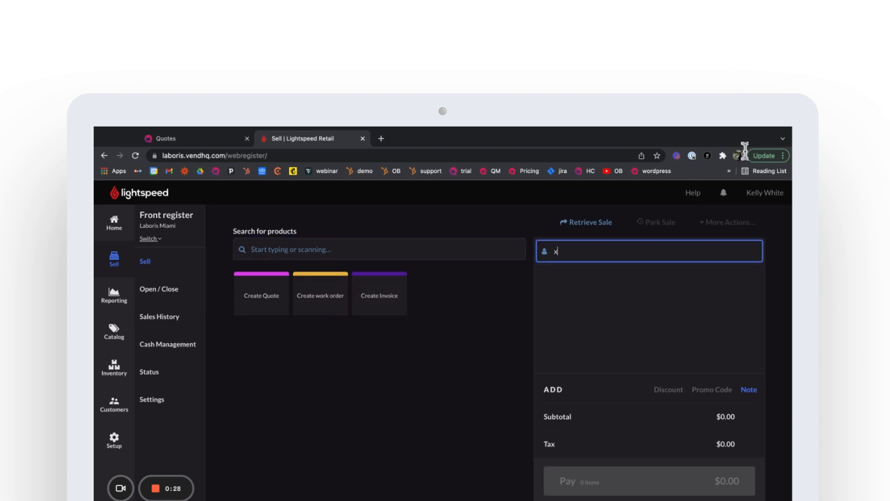
{"action": "key", "text": "BackSpace"}
{"action": "type", "text": "connor"}
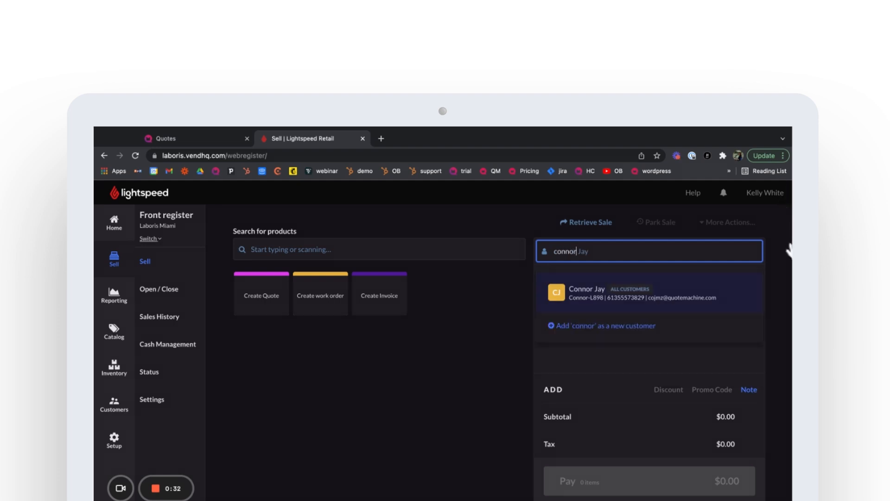
{"action": "key", "text": "Return"}
- Add one HABS jersey and one pair of CCM Skates to the customer's sale
{"action": "type", "text": "habs"}
{"action": "key", "text": "Return"}
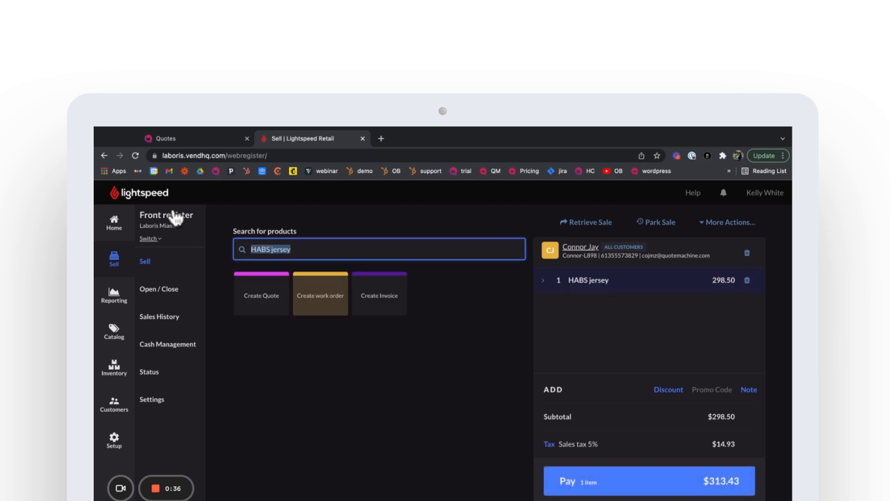
{"action": "key", "text": "Right"}
{"action": "key", "text": "BackSpace"}
{"action": "key", "text": "BackSpace"}
{"action": "key", "text": "BackSpace"}
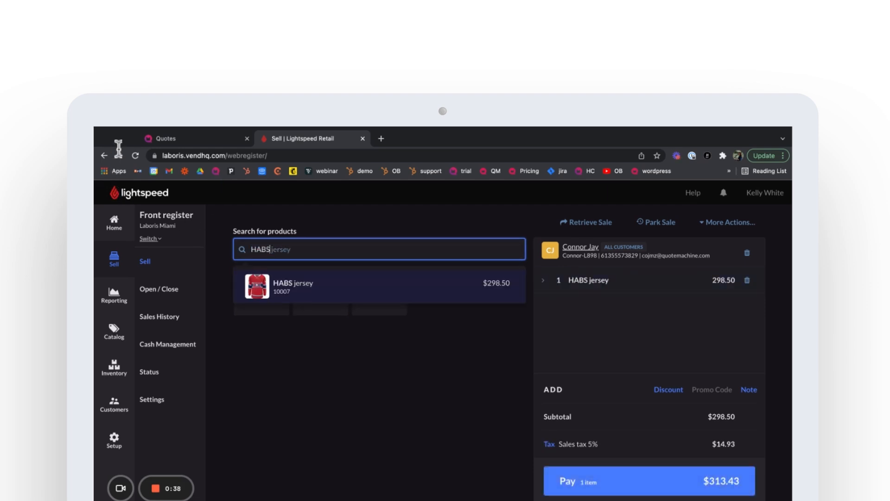
{"action": "key", "text": "BackSpace"}
{"action": "key", "text": "BackSpace"}
{"action": "key", "text": "BackSpace"}
{"action": "key", "text": "BackSpace"}
{"action": "type", "text": "skati"}
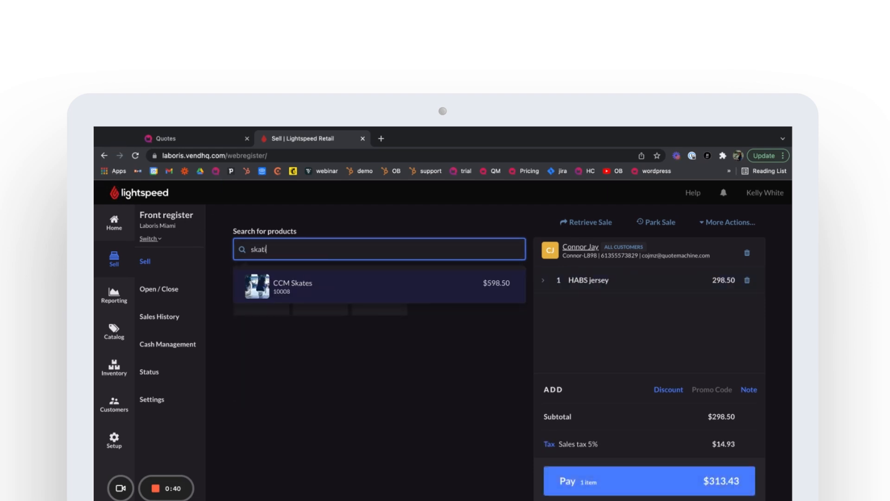
{"action": "type", "text": "ng"}
{"action": "key", "text": "BackSpace"}
{"action": "key", "text": "BackSpace"}
{"action": "key", "text": "BackSpace"}
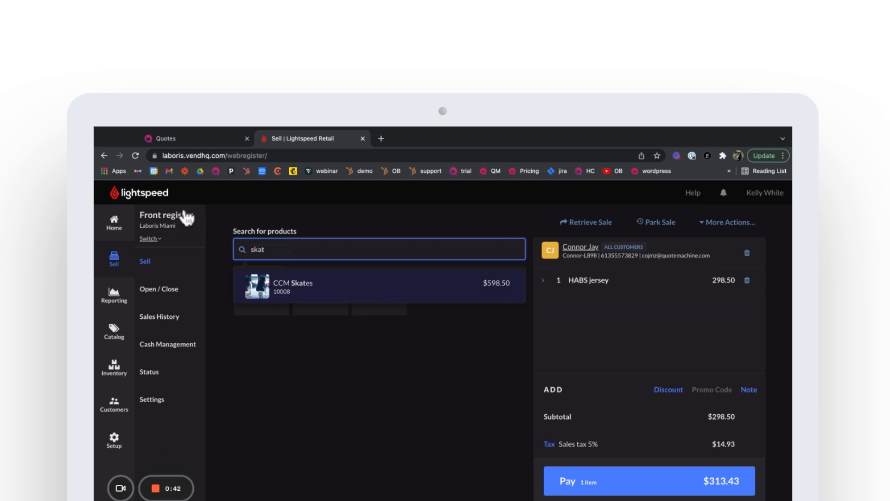
{"action": "key", "text": "Return"}
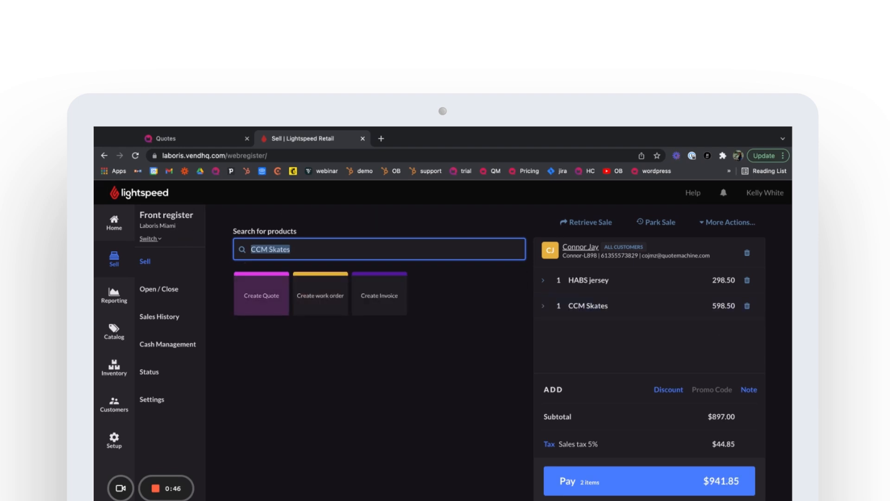
- Create a quote from the sale with a 25% required deposit, sent by email, and open it in a new tab
{"action": "left_click", "coordinate": [262, 293]}
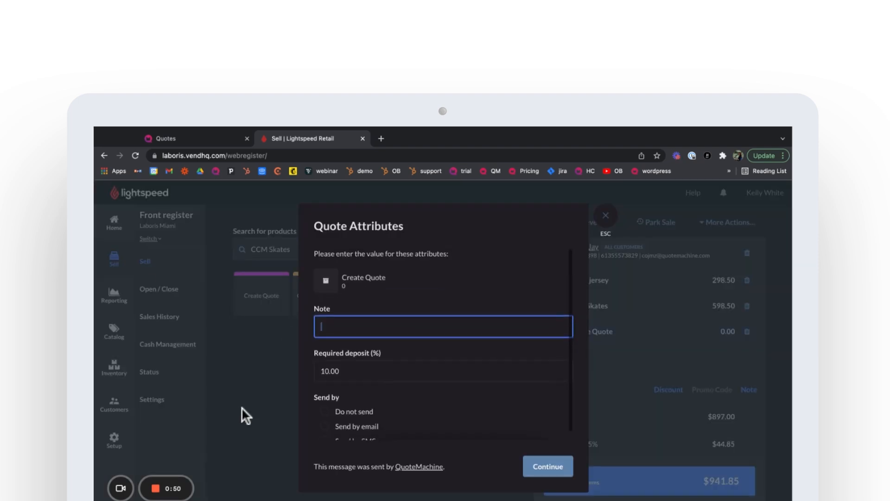
{"action": "key", "text": "Tab"}
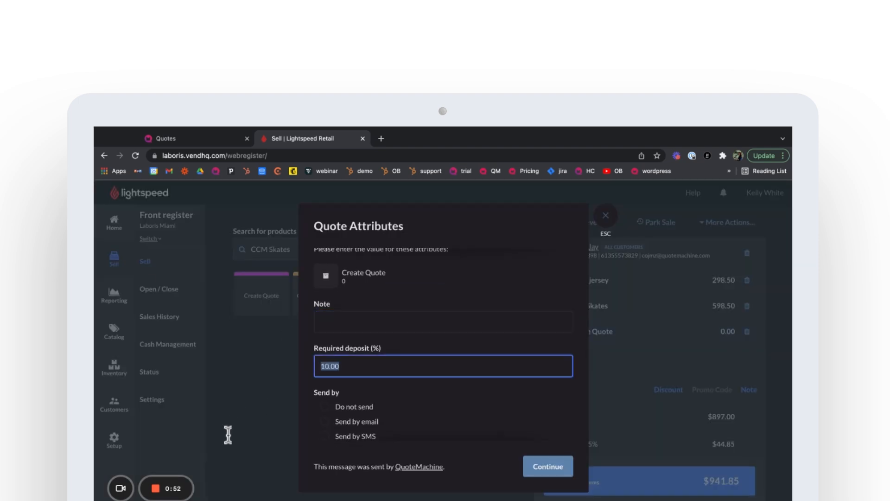
{"action": "type", "text": "25"}
{"action": "left_click", "coordinate": [337, 495]}
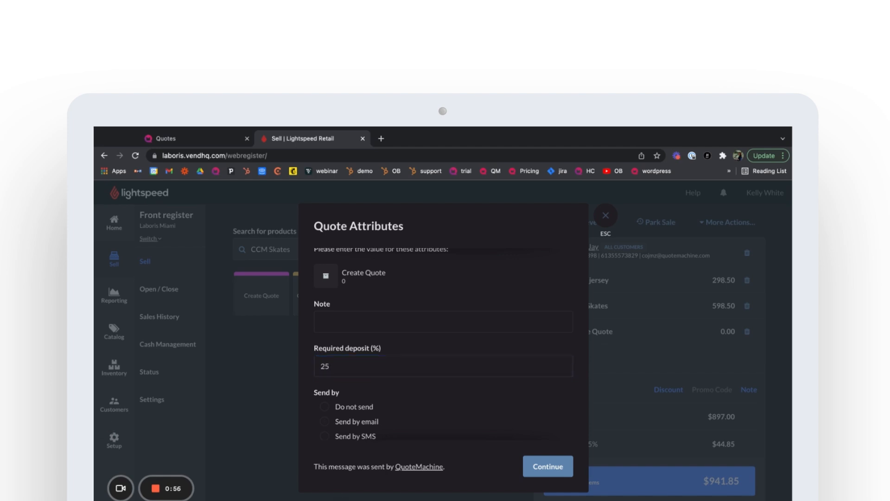
{"action": "left_click", "coordinate": [325, 421]}
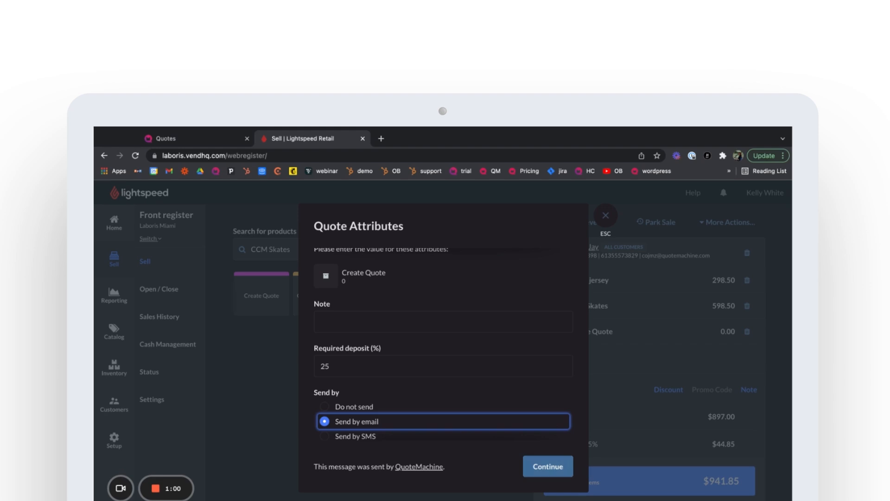
{"action": "left_click", "coordinate": [548, 467]}
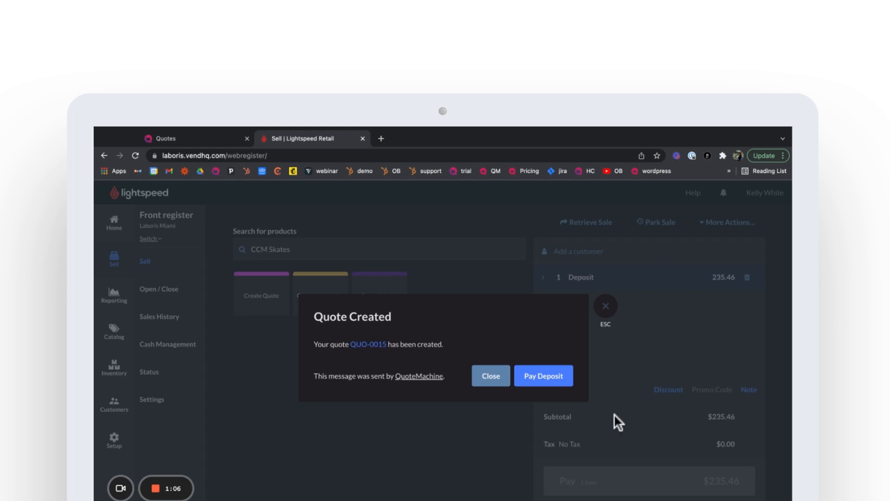
{"action": "right_click", "coordinate": [368, 344]}
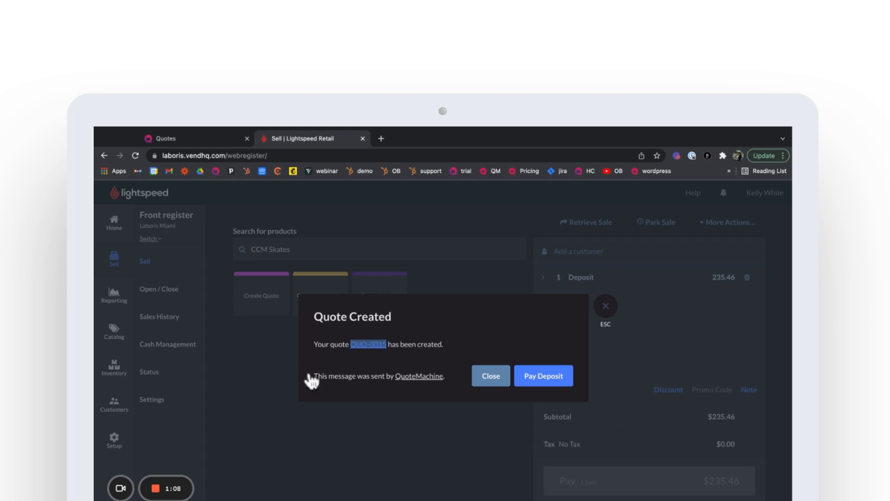
{"action": "left_click", "coordinate": [403, 352]}
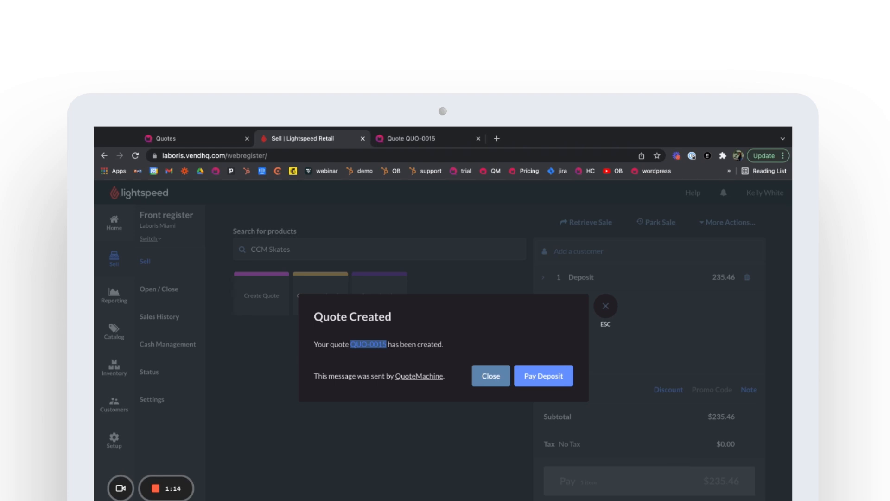
- Pay the quote's deposit in full with the existing customer attached, and complete the sale
{"action": "left_click", "coordinate": [544, 376]}
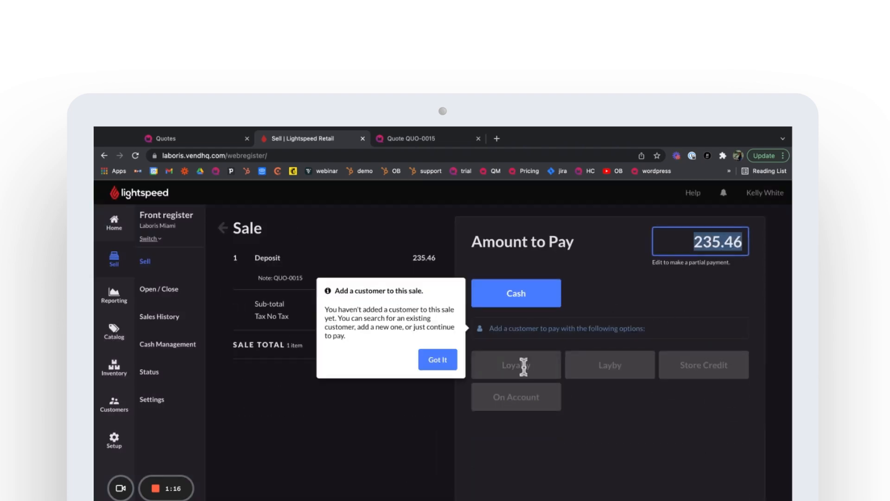
{"action": "left_click", "coordinate": [438, 360]}
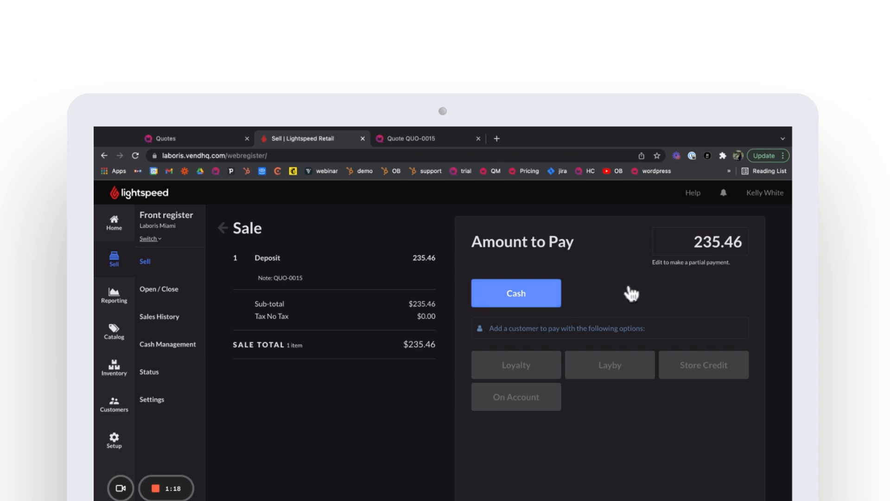
{"action": "left_click", "coordinate": [626, 329]}
{"action": "type", "text": "conn"}
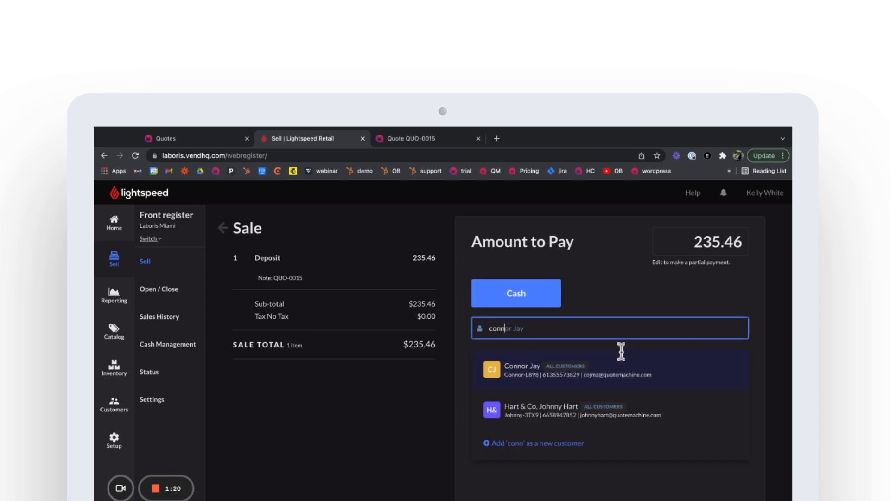
{"action": "left_click", "coordinate": [655, 385]}
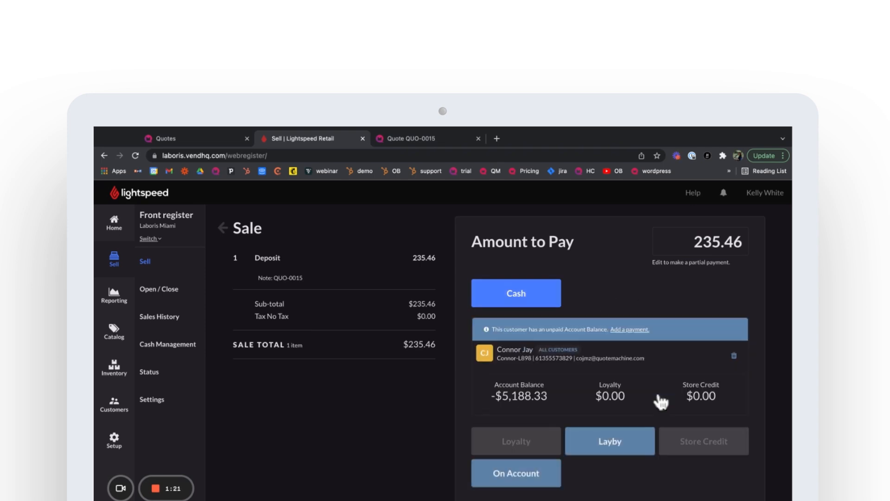
{"action": "left_click", "coordinate": [624, 277]}
{"action": "left_click", "coordinate": [611, 481]}
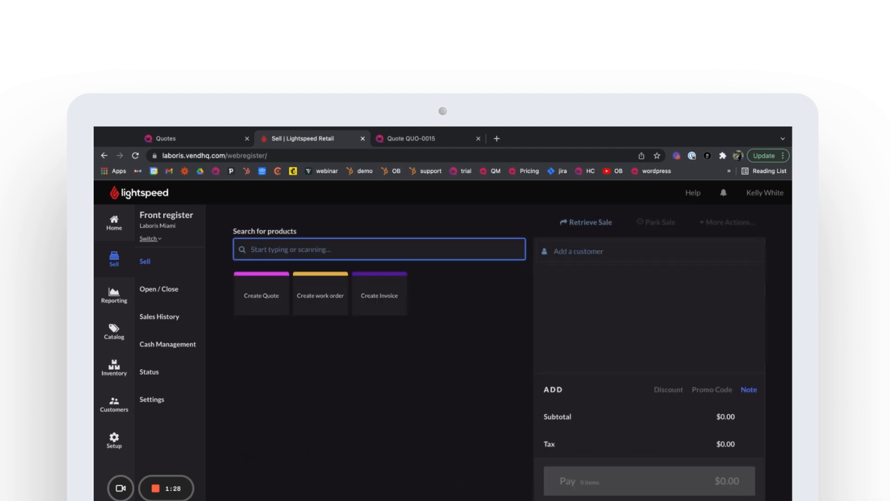
- Switch to the new quote in QuoteMachine and examine the deposit payment in its activity history
{"action": "left_click", "coordinate": [411, 138]}
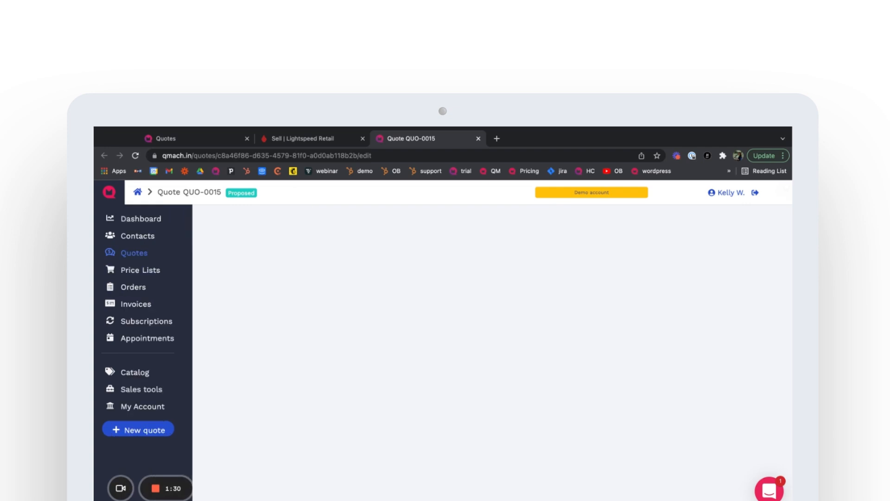
{"action": "left_click", "coordinate": [126, 252]}
{"action": "left_click", "coordinate": [157, 389]}
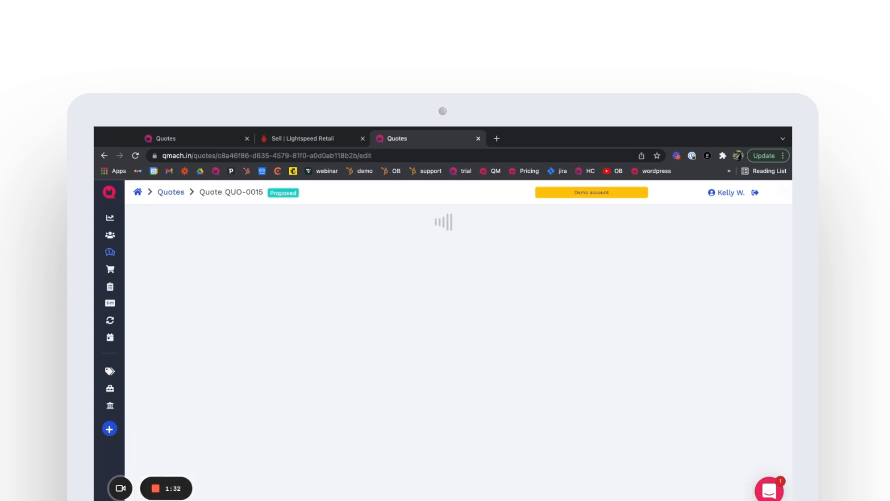
{"action": "scroll", "coordinate": [444, 332], "scroll_direction": "down", "scroll_amount": 6}
{"action": "scroll", "coordinate": [443, 332], "scroll_direction": "down", "scroll_amount": 5}
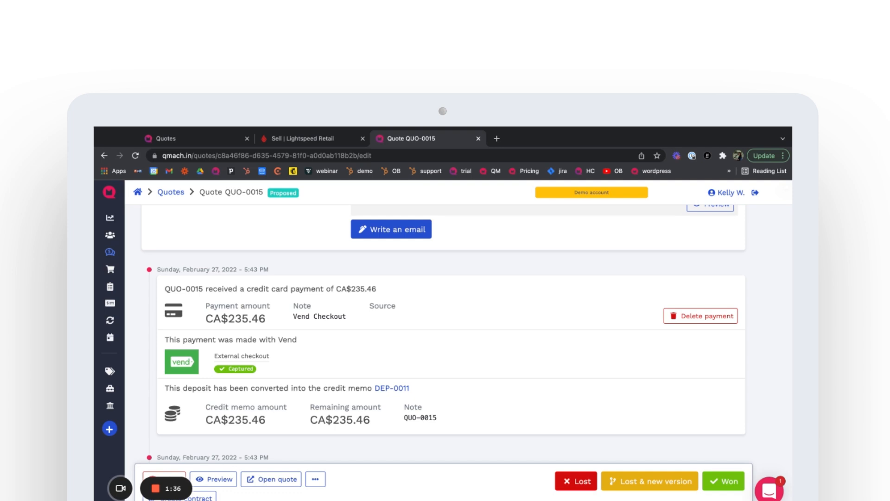
{"action": "scroll", "coordinate": [444, 332], "scroll_direction": "down", "scroll_amount": 3}
{"action": "scroll", "coordinate": [443, 333], "scroll_direction": "up", "scroll_amount": 6}
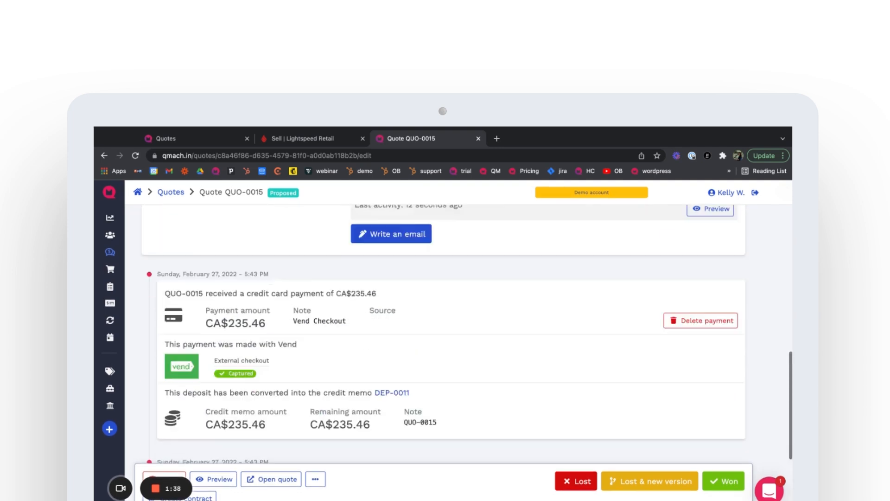
- Open the customer-facing version of the quote and review its items, totals, received payments, acceptance section and payment receipt
{"action": "left_click", "coordinate": [272, 479]}
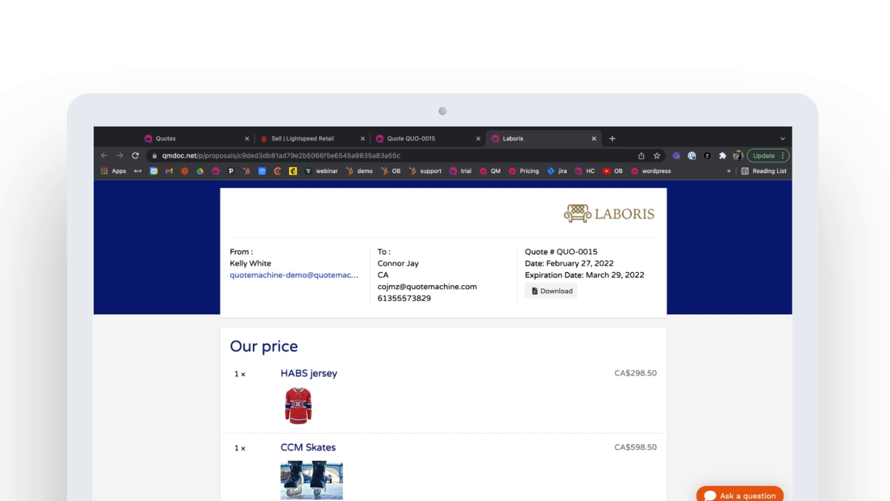
{"action": "scroll", "coordinate": [443, 339], "scroll_direction": "down", "scroll_amount": 1}
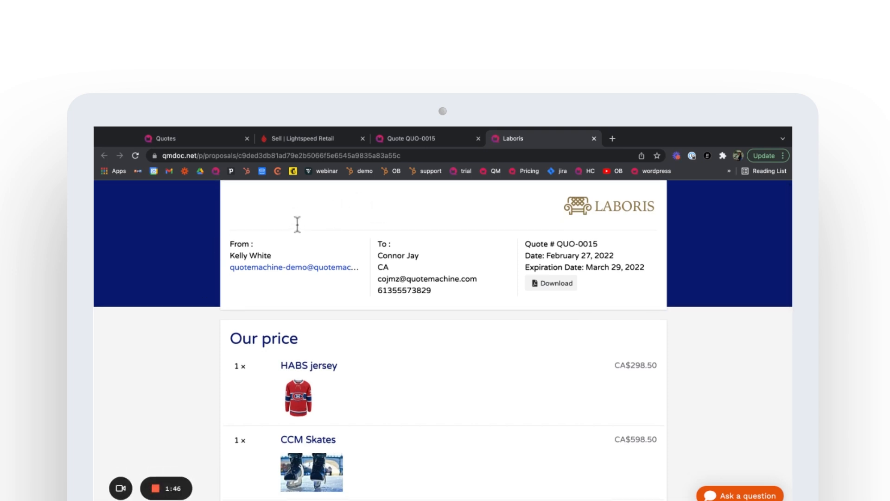
{"action": "scroll", "coordinate": [233, 354], "scroll_direction": "down", "scroll_amount": 3}
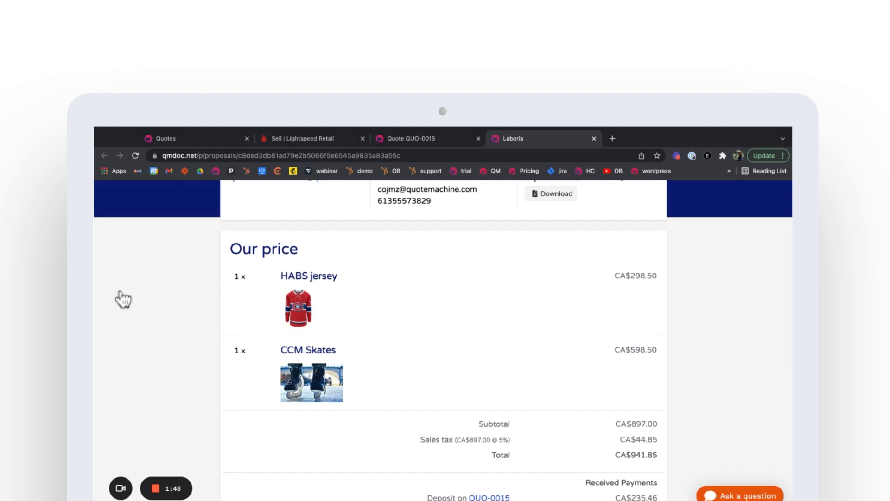
{"action": "scroll", "coordinate": [474, 443], "scroll_direction": "down", "scroll_amount": 4}
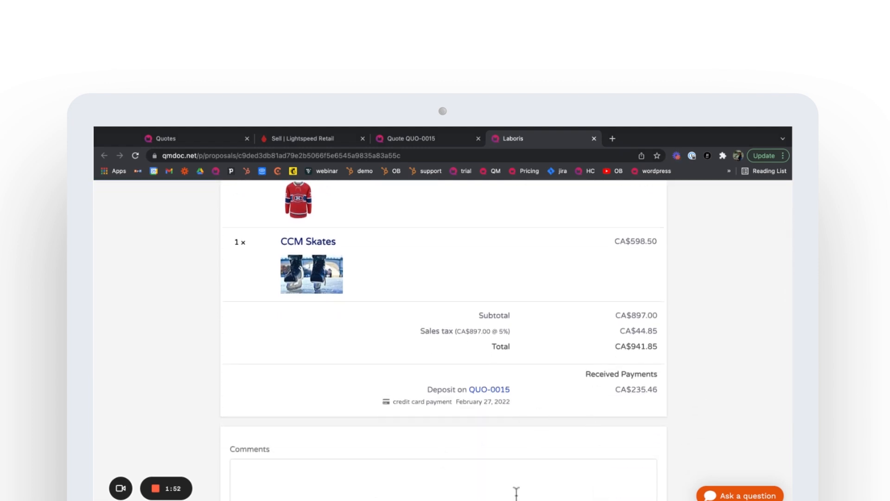
{"action": "scroll", "coordinate": [516, 493], "scroll_direction": "down", "scroll_amount": 8}
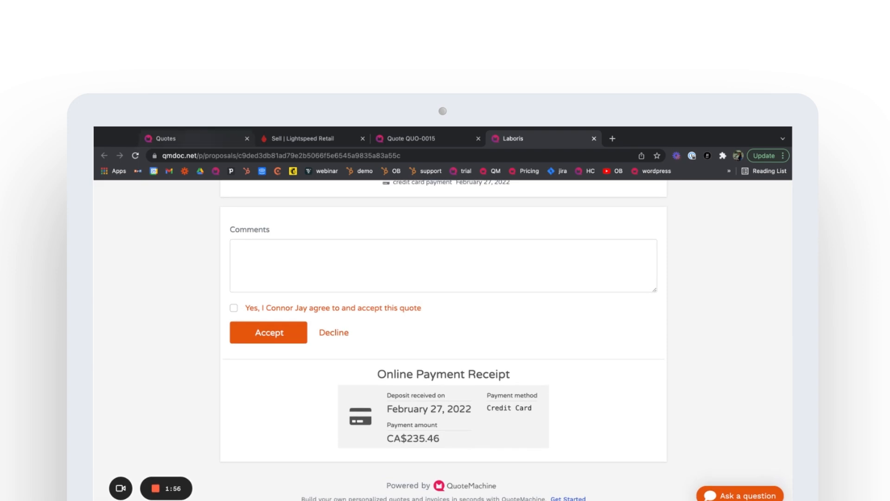
- Return to the quotes list and create a new quote for the same existing customer
{"action": "left_click", "coordinate": [185, 138]}
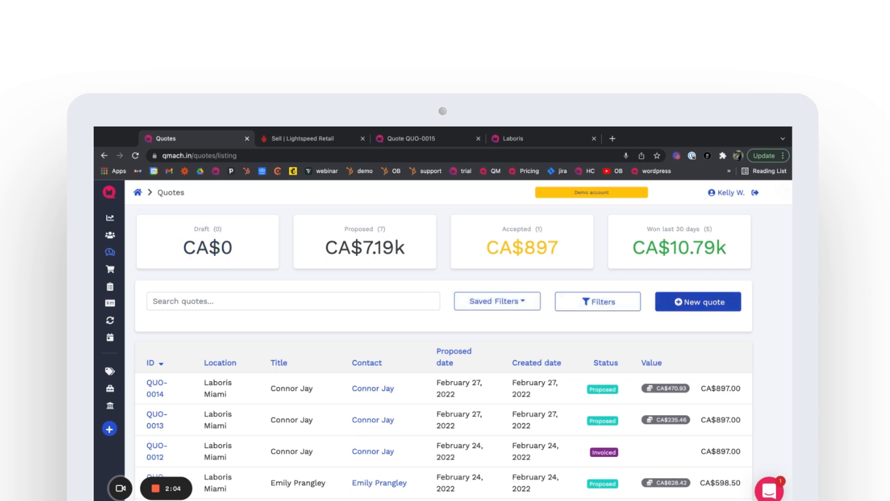
{"action": "left_click", "coordinate": [698, 301]}
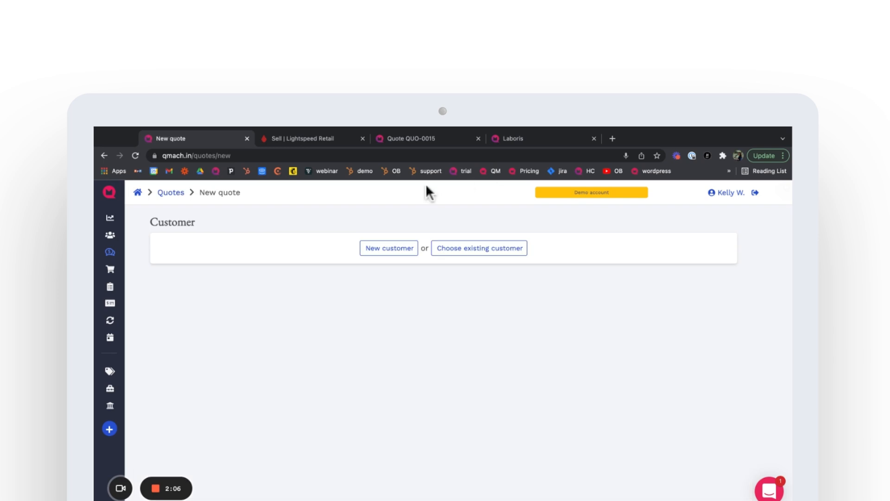
{"action": "left_click", "coordinate": [473, 248]}
{"action": "left_click", "coordinate": [446, 252]}
{"action": "type", "text": "connor"}
{"action": "left_click", "coordinate": [190, 271]}
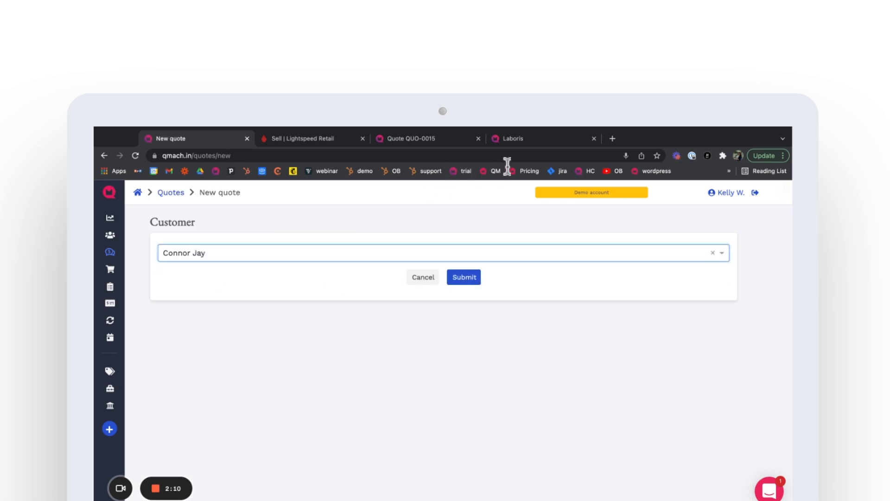
{"action": "left_click", "coordinate": [463, 277]}
- Add CCM Skates to the new quote's pricing table and reopen the product selection for another item
{"action": "scroll", "coordinate": [478, 225], "scroll_direction": "down", "scroll_amount": 2}
{"action": "left_click", "coordinate": [204, 398]}
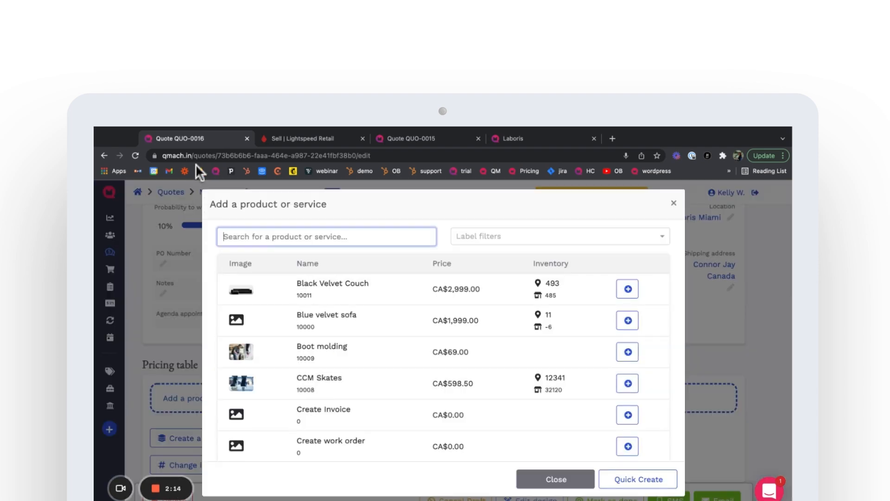
{"action": "scroll", "coordinate": [603, 408], "scroll_direction": "down", "scroll_amount": 2}
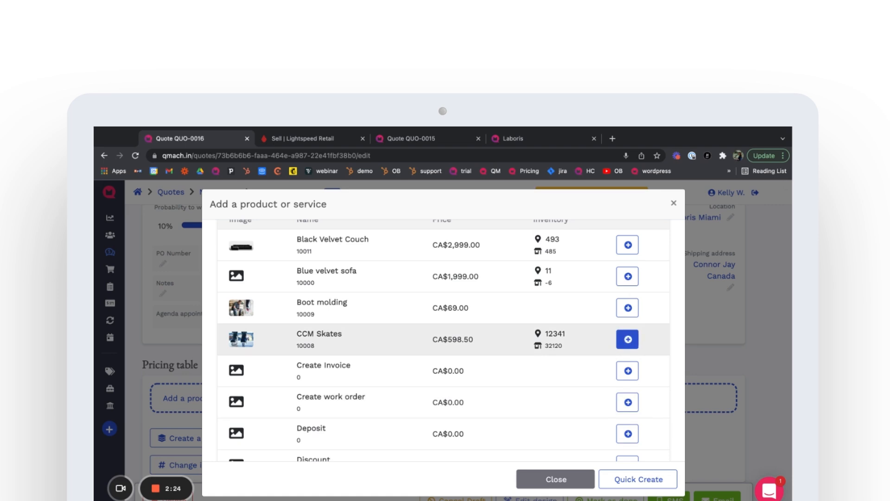
{"action": "left_click", "coordinate": [628, 339]}
{"action": "left_click", "coordinate": [543, 402]}
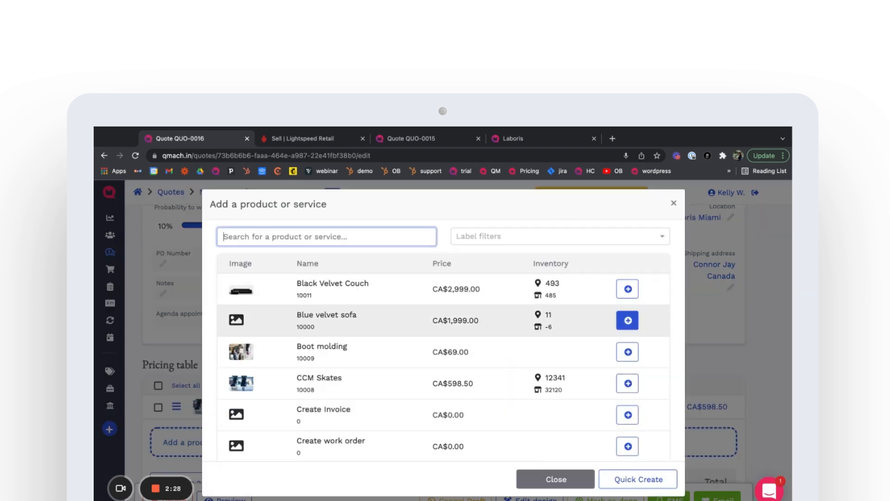
- Add Boot molding to the quote's pricing table and make it an optional item for the customer
{"action": "left_click", "coordinate": [628, 351]}
{"action": "left_click", "coordinate": [533, 403]}
{"action": "scroll", "coordinate": [444, 344], "scroll_direction": "down", "scroll_amount": 1}
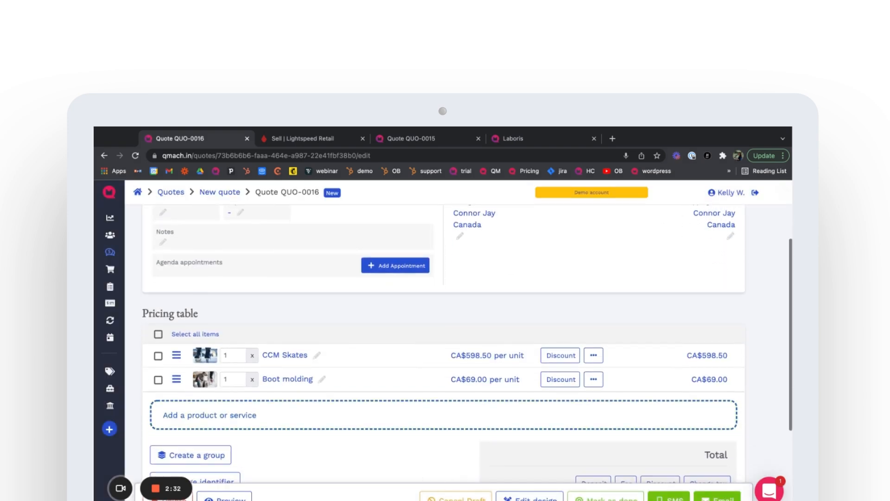
{"action": "scroll", "coordinate": [594, 362], "scroll_direction": "down", "scroll_amount": 1}
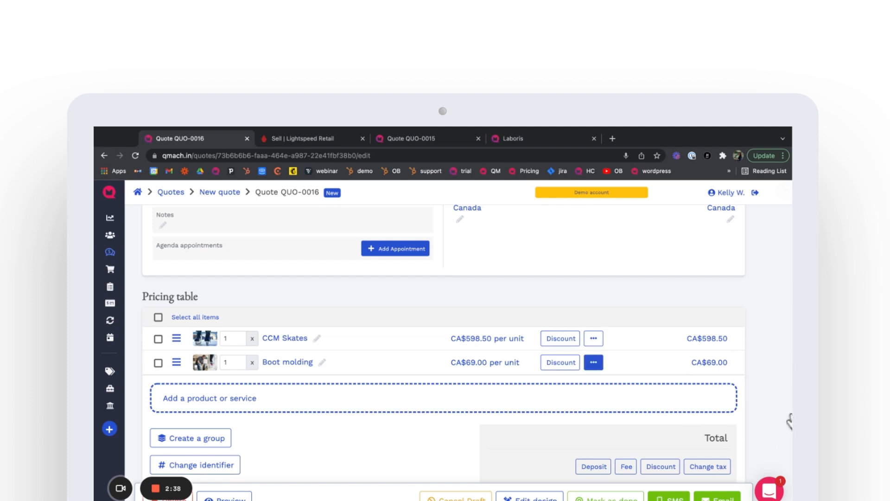
{"action": "left_click", "coordinate": [594, 362]}
{"action": "scroll", "coordinate": [635, 294], "scroll_direction": "up", "scroll_amount": 2}
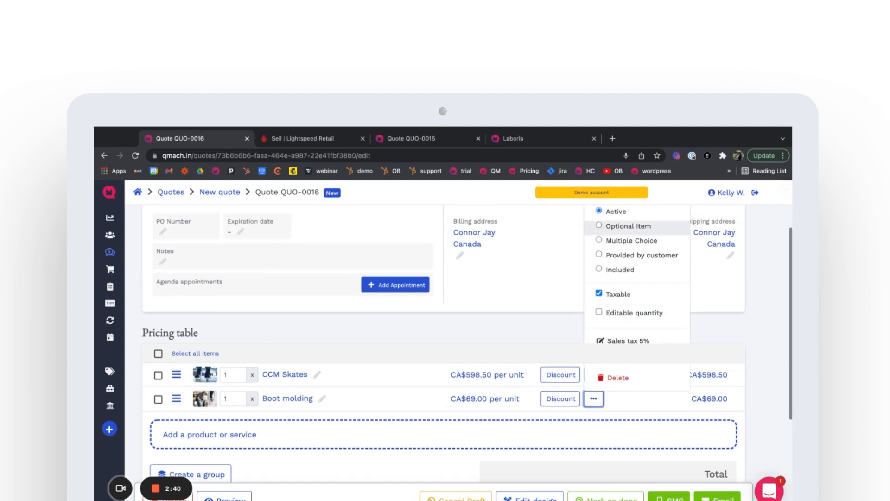
{"action": "left_click", "coordinate": [622, 226]}
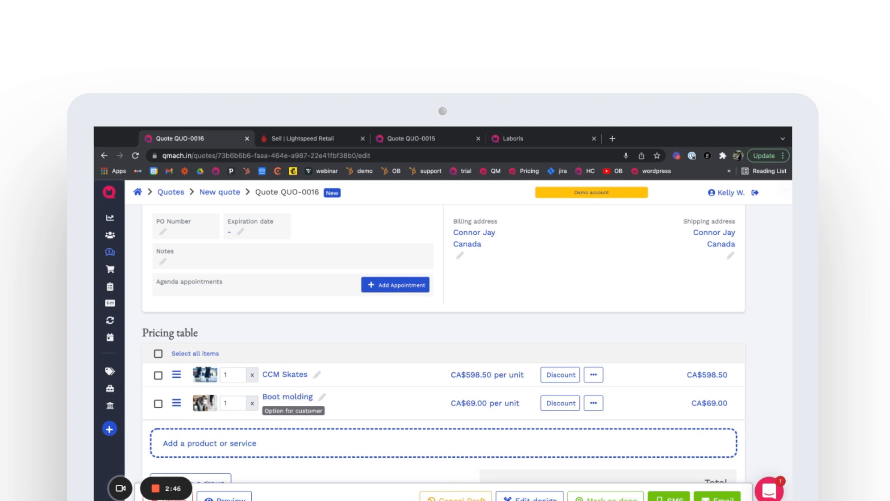
- Set the Boot molding unit price to CA$80 and apply a 10% discount to CCM Skates
{"action": "scroll", "coordinate": [257, 495], "scroll_direction": "down", "scroll_amount": 1}
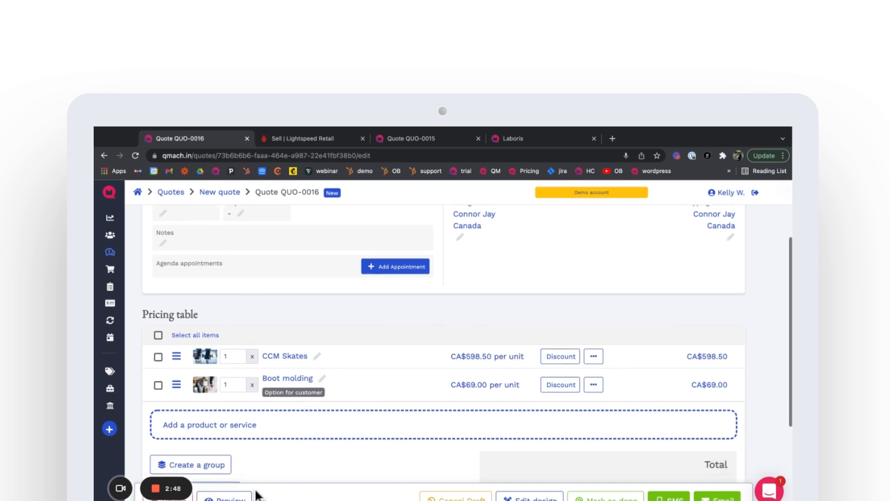
{"action": "left_click", "coordinate": [485, 385]}
{"action": "double_click", "coordinate": [501, 382]}
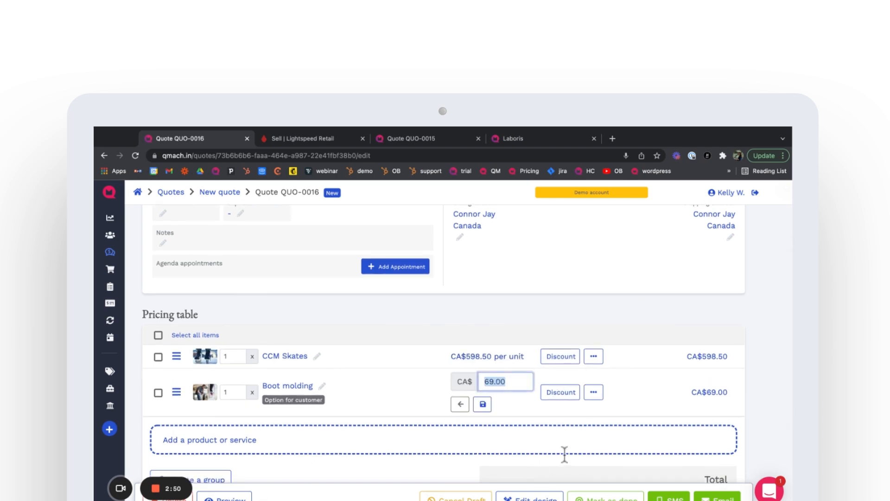
{"action": "type", "text": "80"}
{"action": "left_click", "coordinate": [482, 404]}
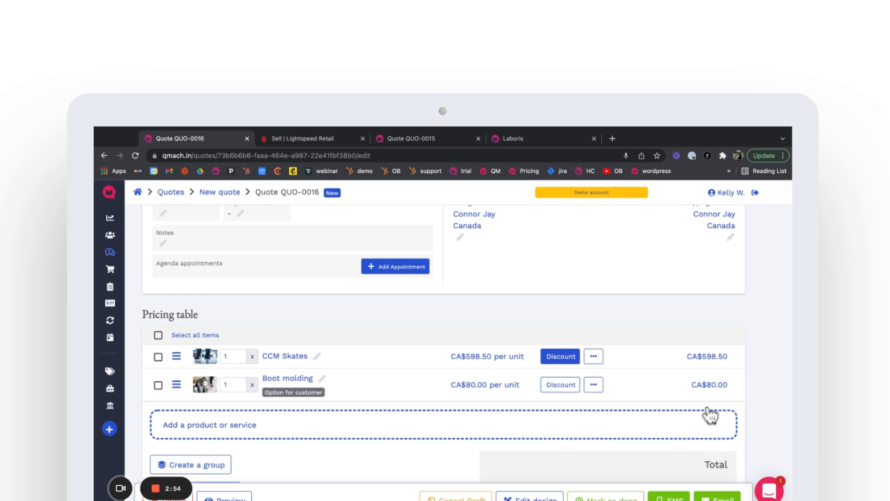
{"action": "left_click", "coordinate": [561, 356]}
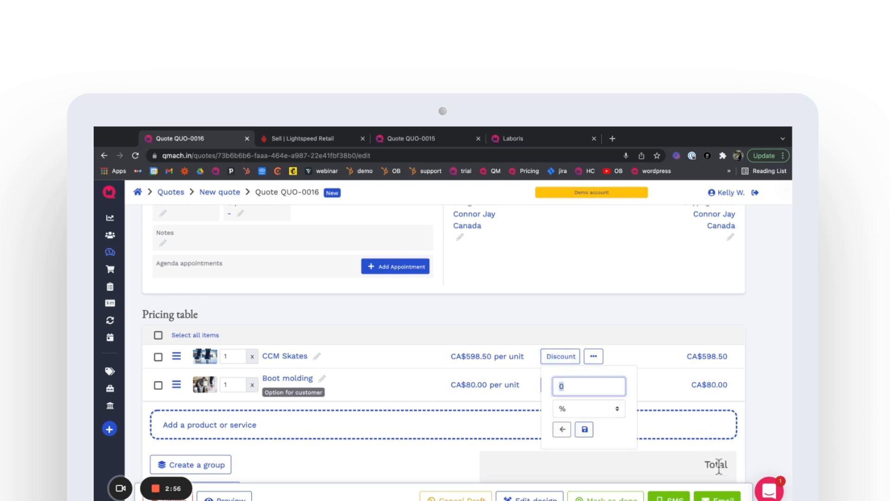
{"action": "left_click", "coordinate": [585, 429]}
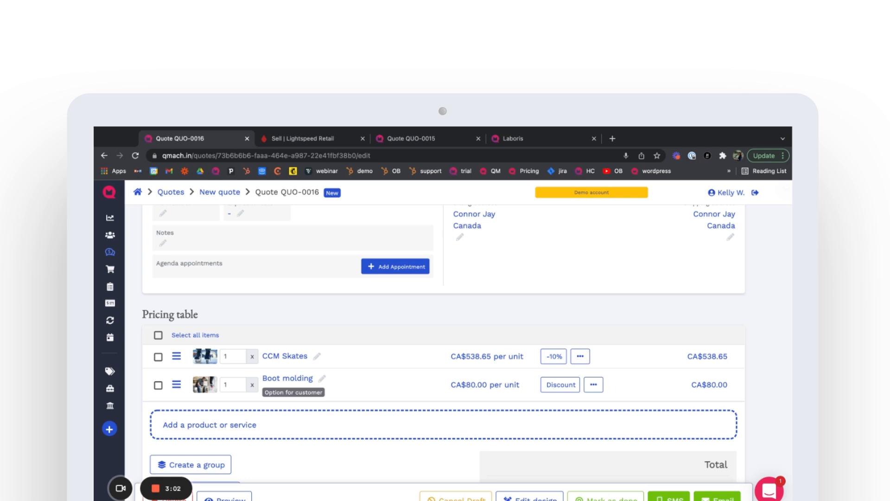
- Select all pricing table items, examine the bulk item options, and clear the selection
{"action": "left_click", "coordinate": [158, 335]}
{"action": "left_click", "coordinate": [224, 336]}
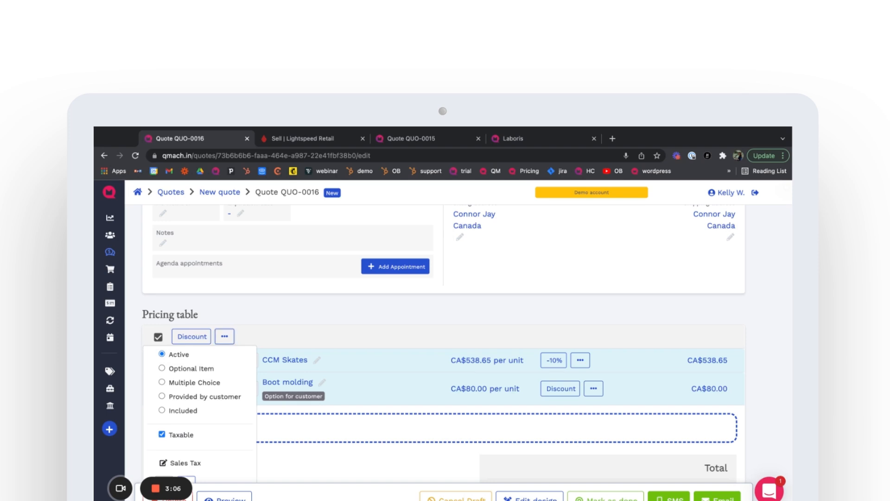
{"action": "left_click", "coordinate": [158, 337]}
- Set the quote's required deposit to 50%
{"action": "scroll", "coordinate": [444, 343], "scroll_direction": "down", "scroll_amount": 4}
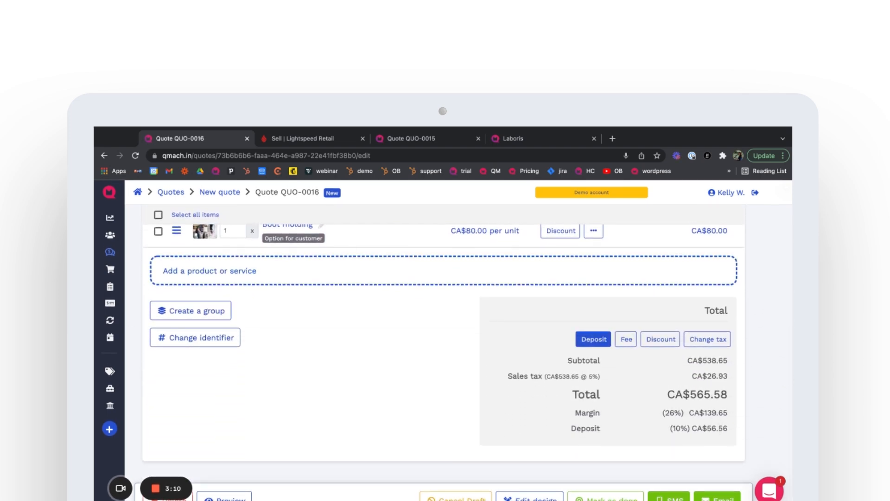
{"action": "left_click", "coordinate": [594, 339]}
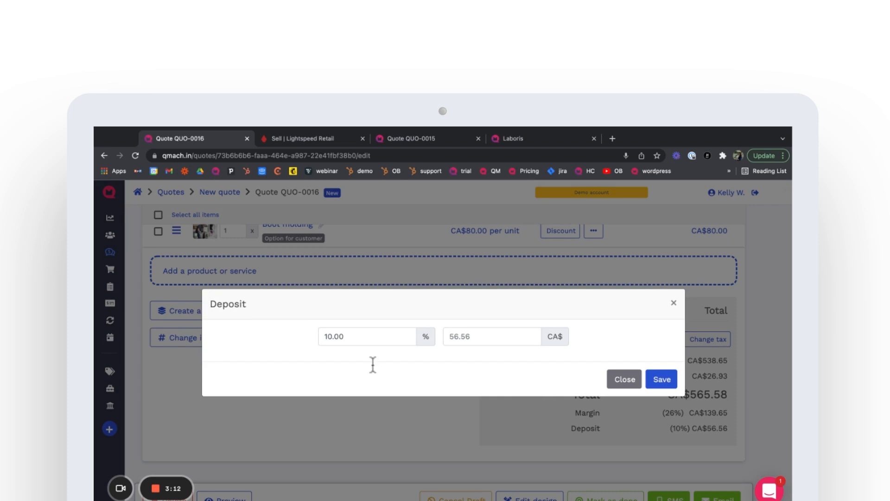
{"action": "type", "text": "50"}
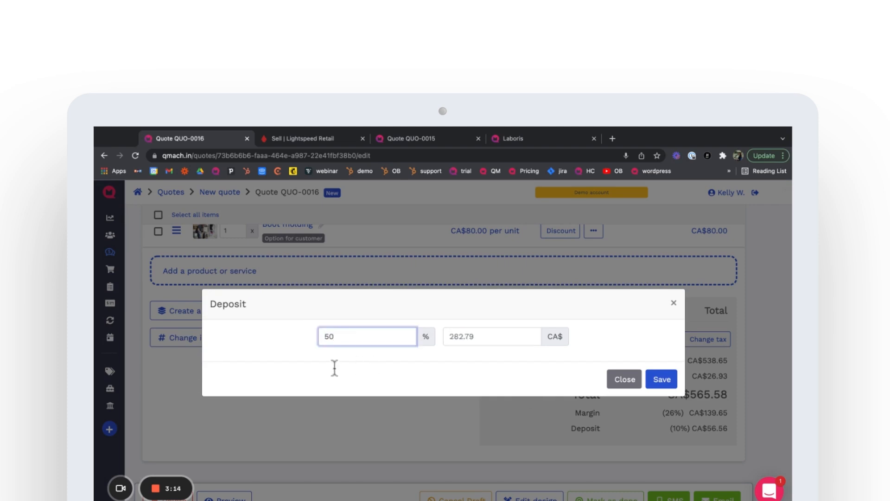
{"action": "left_click", "coordinate": [662, 379]}
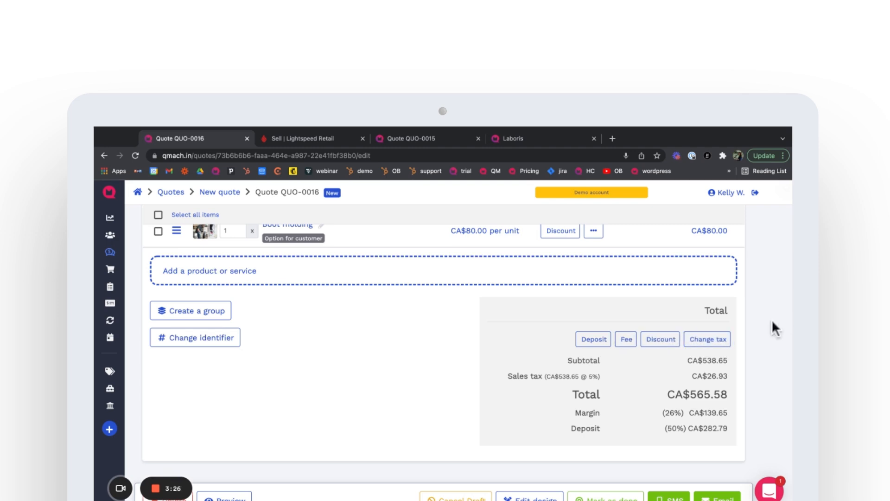
- Change the quote's identifier to QUO-1020 and save it
{"action": "scroll", "coordinate": [773, 328], "scroll_direction": "up", "scroll_amount": 3}
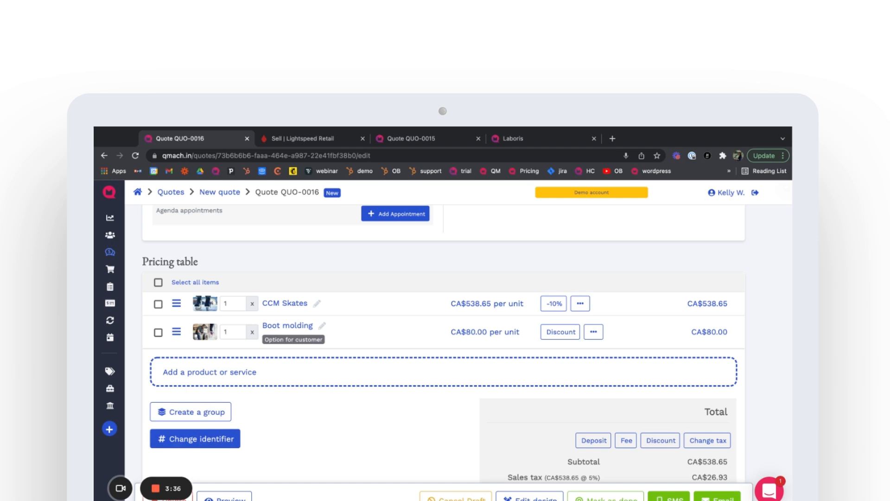
{"action": "left_click_drag", "start_coordinate": [255, 192], "coordinate": [320, 192]}
{"action": "left_click", "coordinate": [195, 439]}
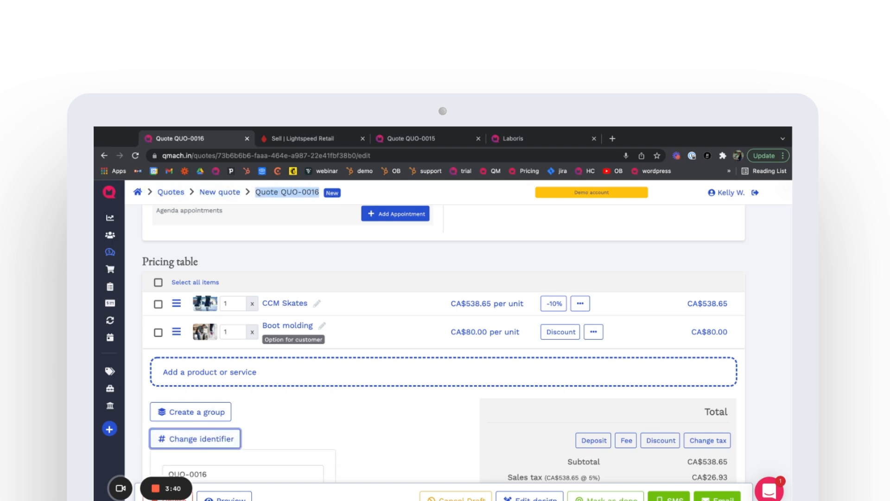
{"action": "scroll", "coordinate": [195, 417], "scroll_direction": "down", "scroll_amount": 1}
{"action": "key", "text": "BackSpace"}
{"action": "key", "text": "BackSpace"}
{"action": "key", "text": "BackSpace"}
{"action": "key", "text": "BackSpace"}
{"action": "type", "text": "1020"}
{"action": "scroll", "coordinate": [199, 339], "scroll_direction": "down", "scroll_amount": 2}
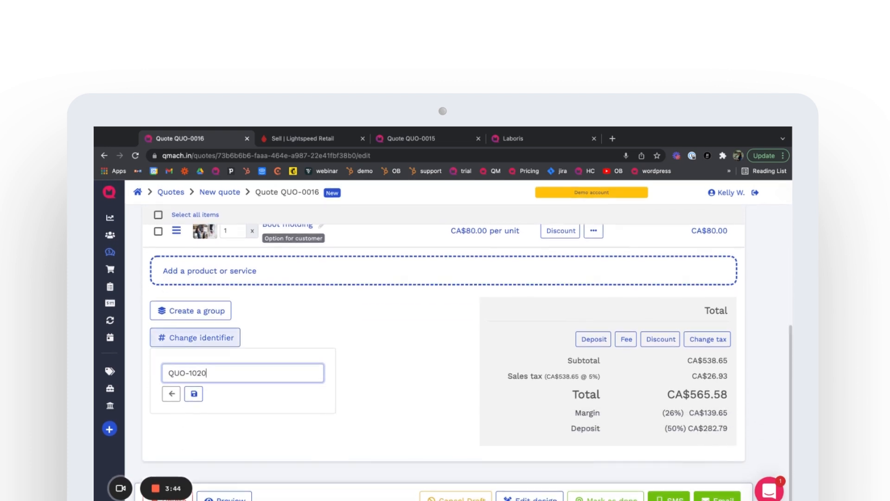
{"action": "left_click", "coordinate": [193, 394]}
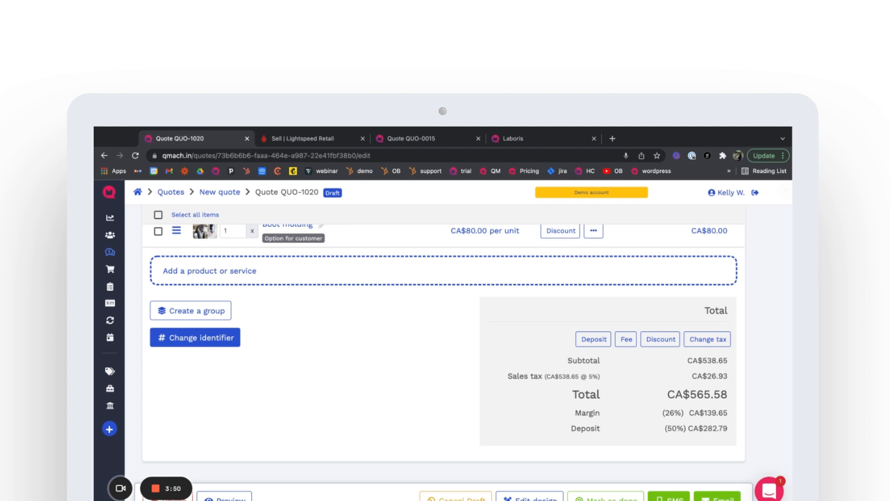
- Open the quote's design for editing and review its header, priced items, optional item, totals and required deposit
{"action": "left_click", "coordinate": [532, 497]}
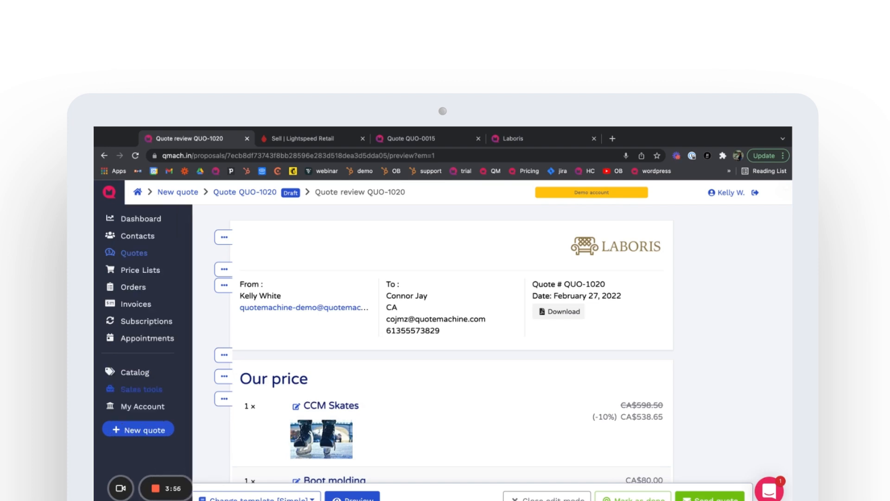
{"action": "scroll", "coordinate": [453, 408], "scroll_direction": "down", "scroll_amount": 2}
{"action": "scroll", "coordinate": [453, 408], "scroll_direction": "up", "scroll_amount": 1}
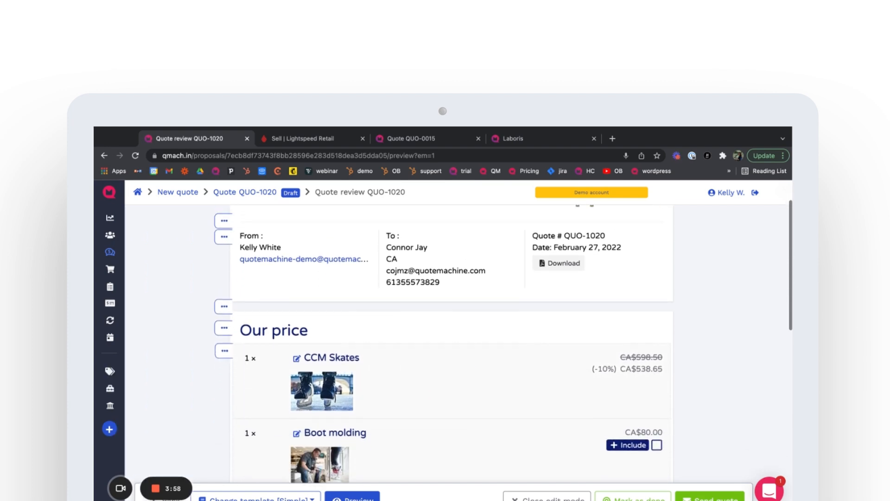
{"action": "scroll", "coordinate": [453, 417], "scroll_direction": "down", "scroll_amount": 3}
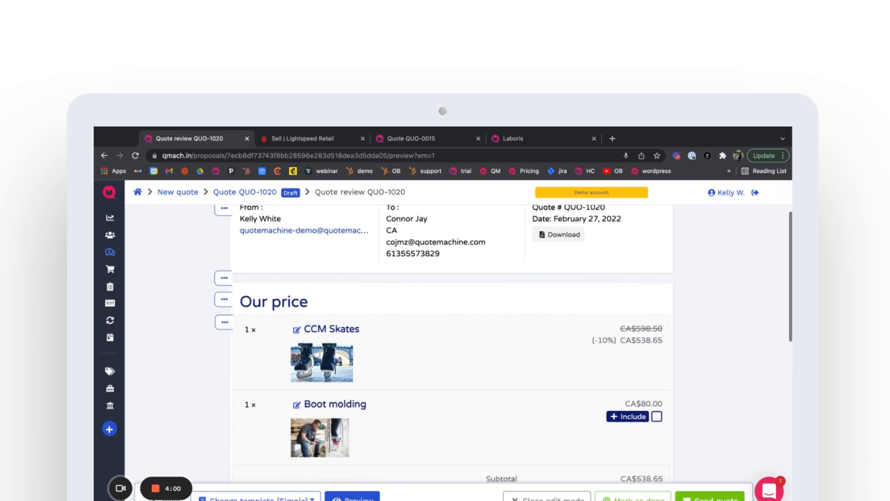
{"action": "scroll", "coordinate": [362, 487], "scroll_direction": "down", "scroll_amount": 2}
{"action": "scroll", "coordinate": [362, 487], "scroll_direction": "up", "scroll_amount": 1}
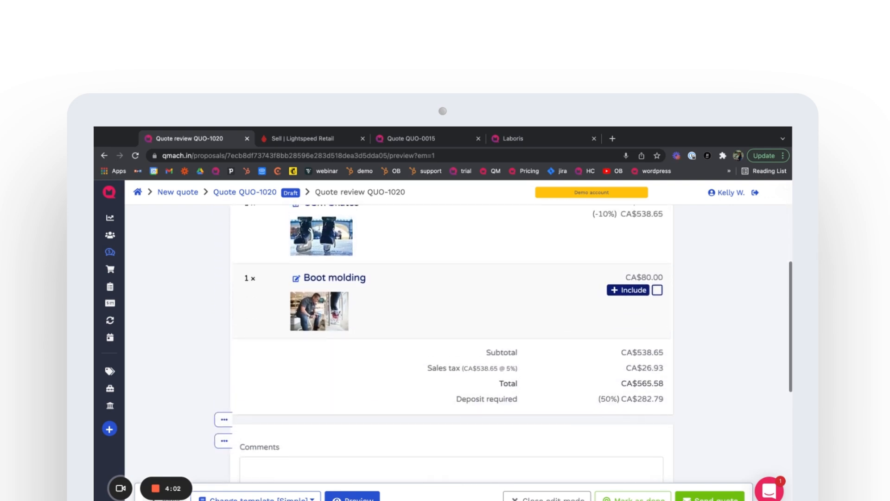
{"action": "scroll", "coordinate": [455, 417], "scroll_direction": "up", "scroll_amount": 2}
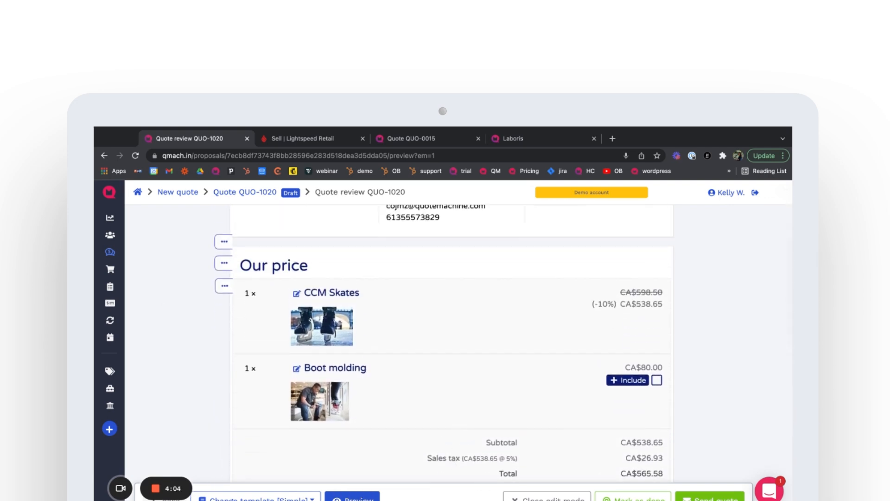
- Insert a text block reading "Special Offer just for you!" between the Our price heading and the item list
{"action": "left_click", "coordinate": [452, 280]}
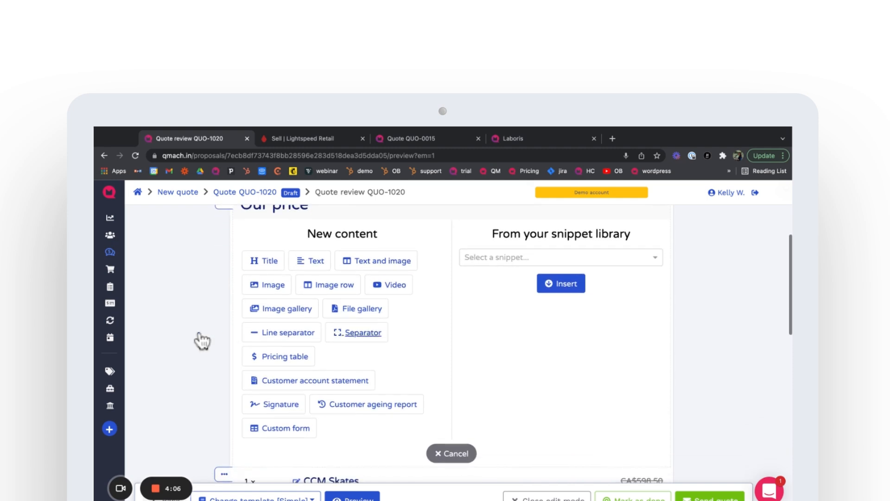
{"action": "left_click", "coordinate": [310, 260]}
{"action": "type", "text": "Special Offer just for you"}
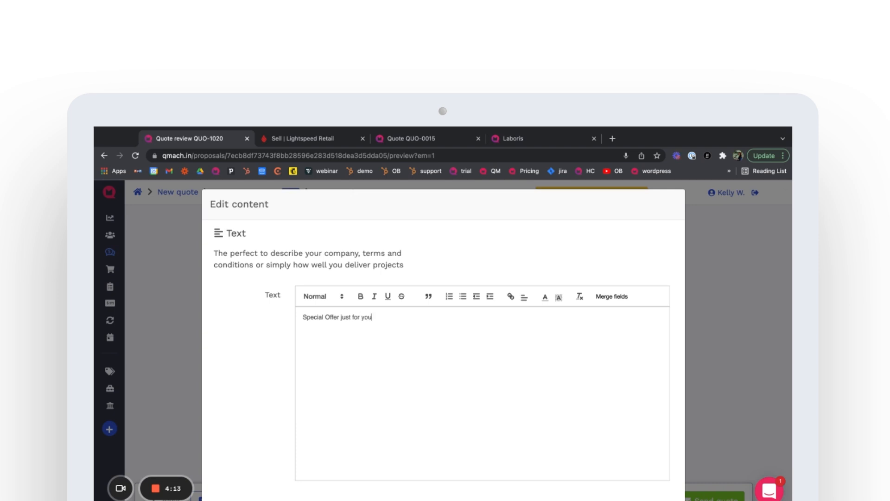
{"action": "scroll", "coordinate": [725, 477], "scroll_direction": "down", "scroll_amount": 5}
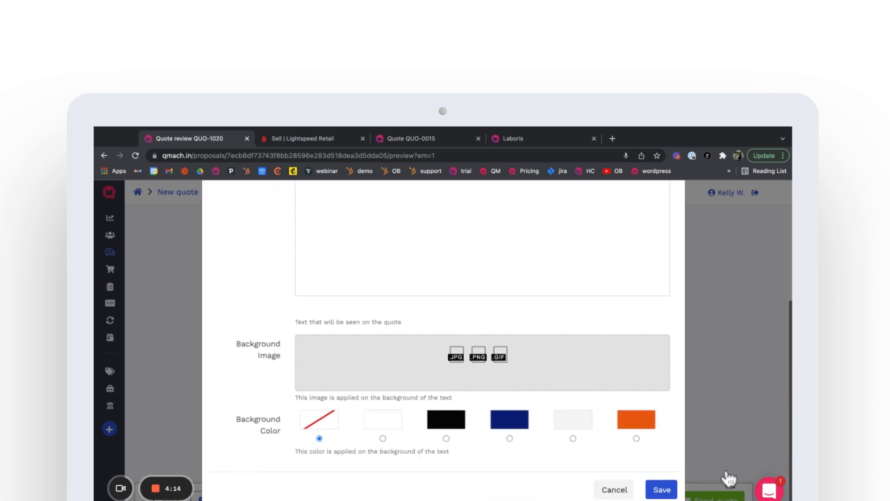
{"action": "scroll", "coordinate": [557, 489], "scroll_direction": "up", "scroll_amount": 3}
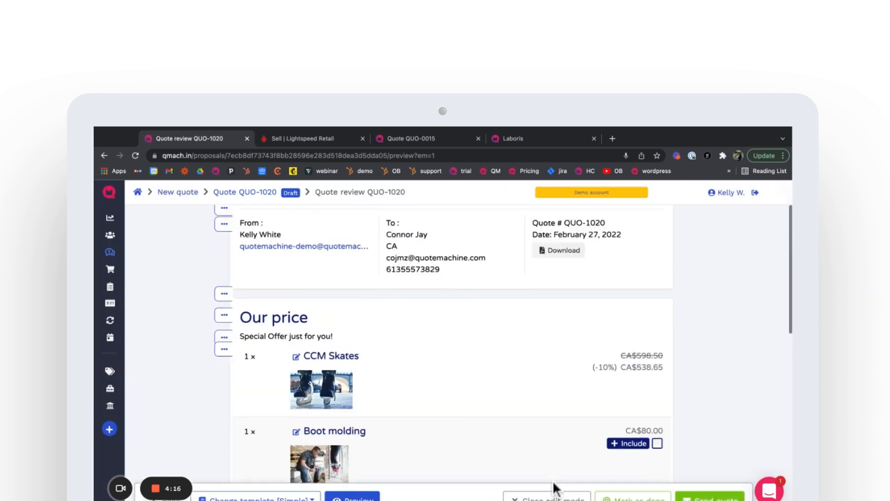
- Email the quote to the customer with the prepared proposal message and check the quote's progress status
{"action": "scroll", "coordinate": [452, 343], "scroll_direction": "down", "scroll_amount": 5}
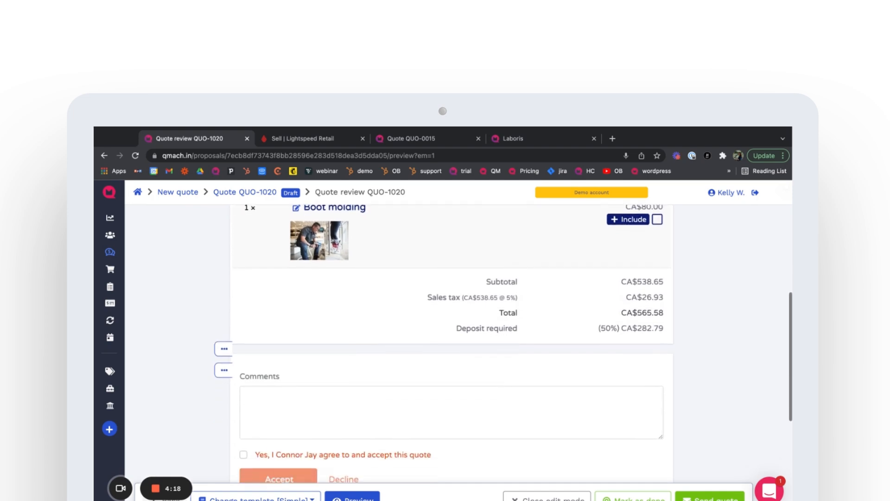
{"action": "left_click", "coordinate": [710, 498]}
{"action": "scroll", "coordinate": [444, 343], "scroll_direction": "down", "scroll_amount": 3}
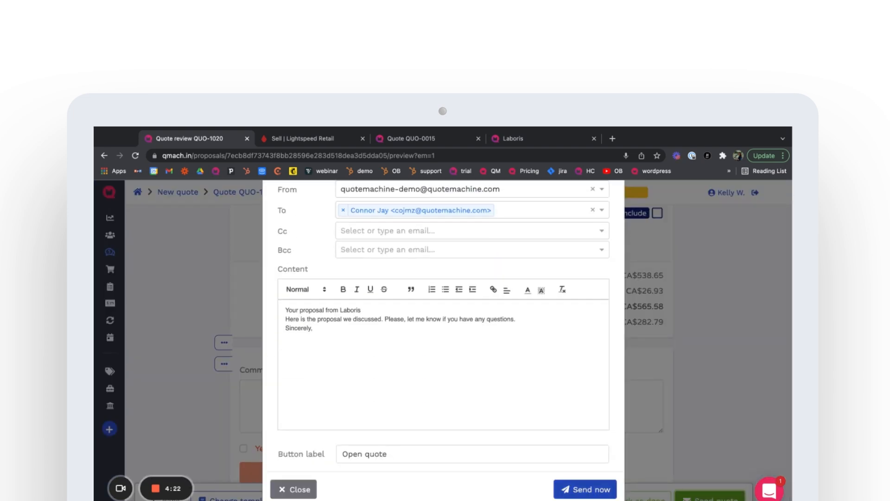
{"action": "left_click", "coordinate": [586, 489]}
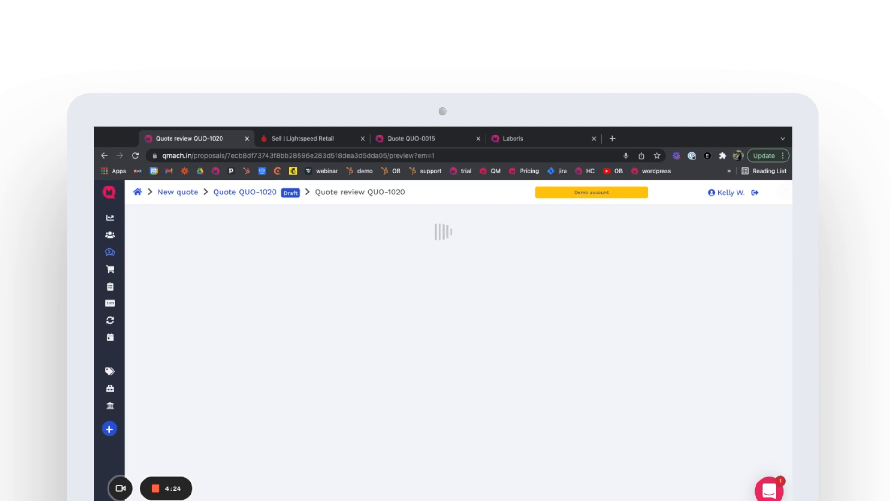
{"action": "scroll", "coordinate": [444, 330], "scroll_direction": "down", "scroll_amount": 3}
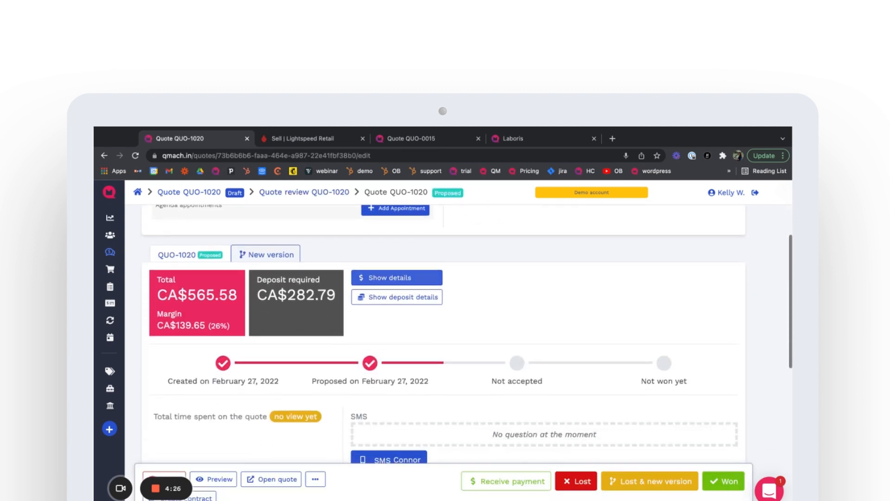
{"action": "mouse_move", "coordinate": [156, 488]}
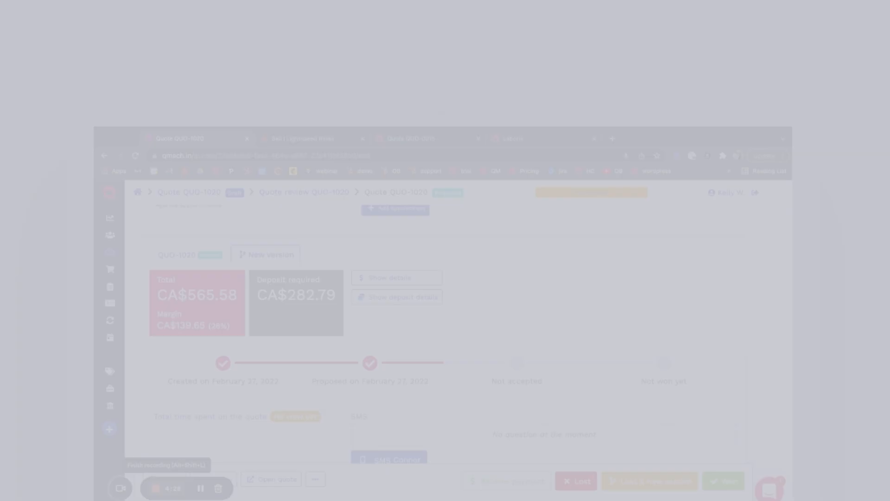